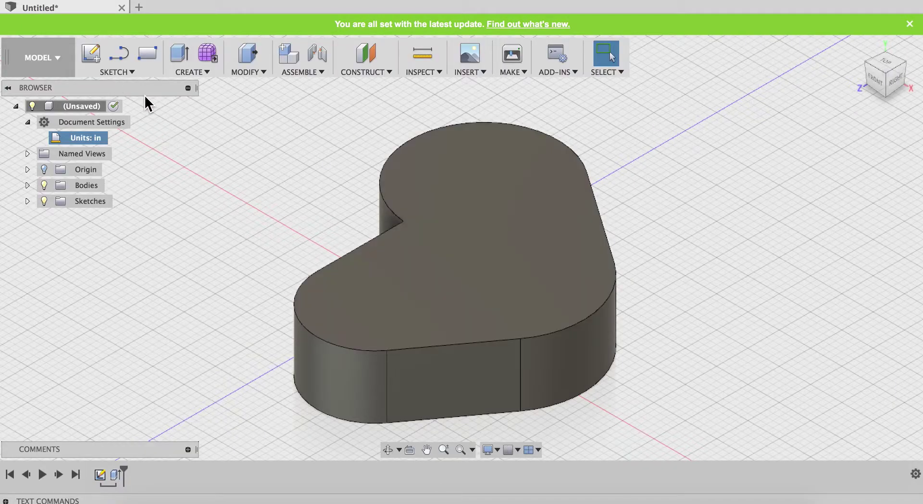
{"action": "left_click", "coordinate": [189, 71]}
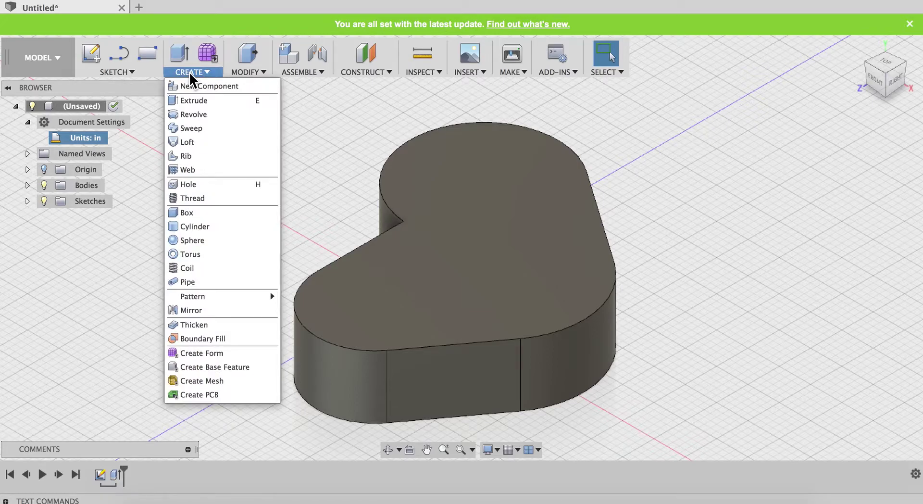
{"action": "left_click", "coordinate": [196, 183]}
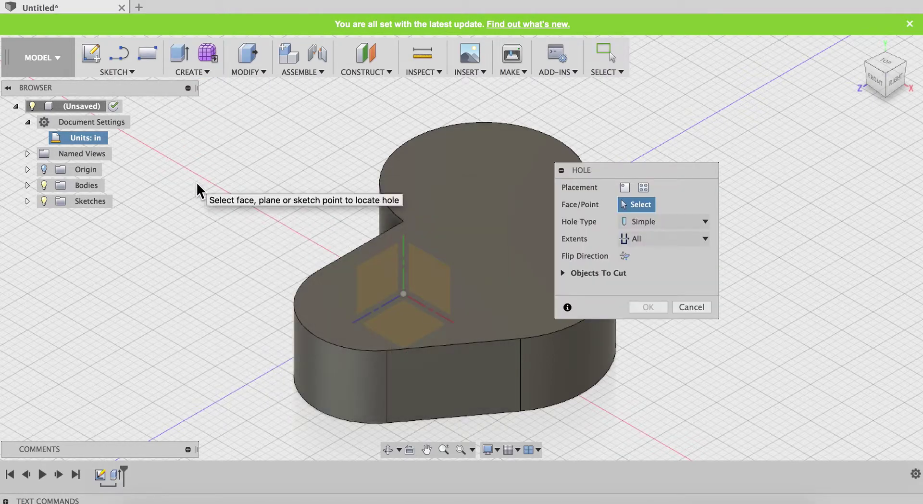
{"action": "scroll", "coordinate": [456, 218], "scroll_direction": "right", "scroll_amount": 5}
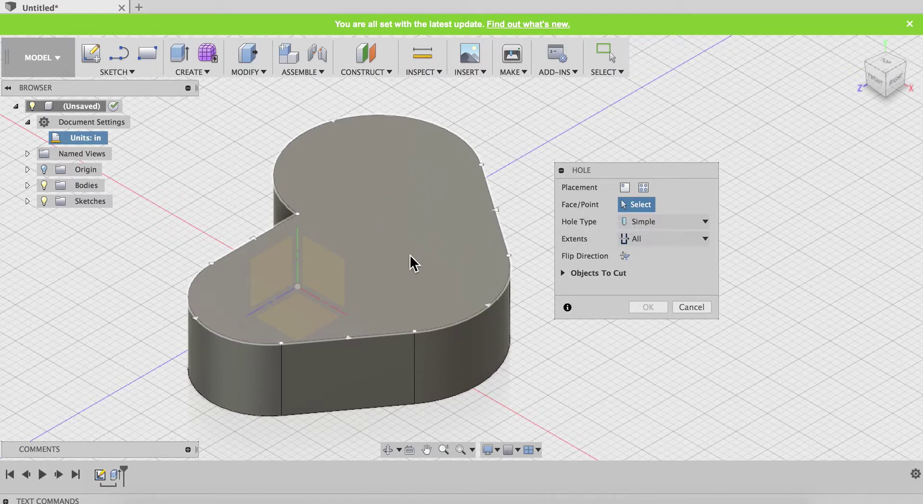
{"action": "left_click", "coordinate": [373, 157]}
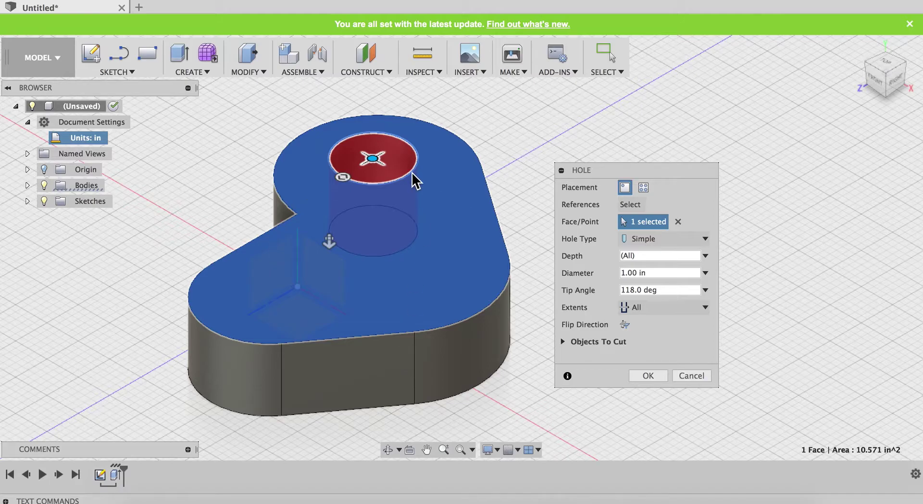
{"action": "left_click", "coordinate": [691, 376]}
{"action": "right_click", "coordinate": [608, 175]}
{"action": "left_click", "coordinate": [620, 139]}
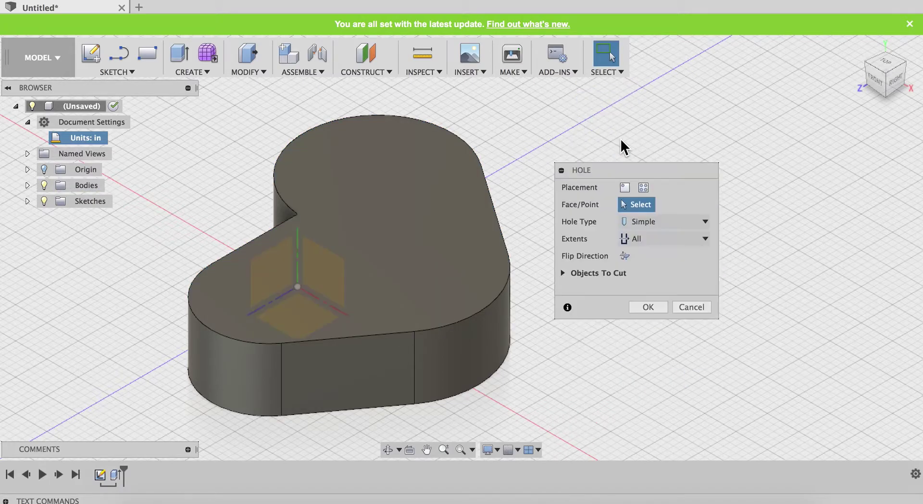
{"action": "left_click", "coordinate": [889, 99]}
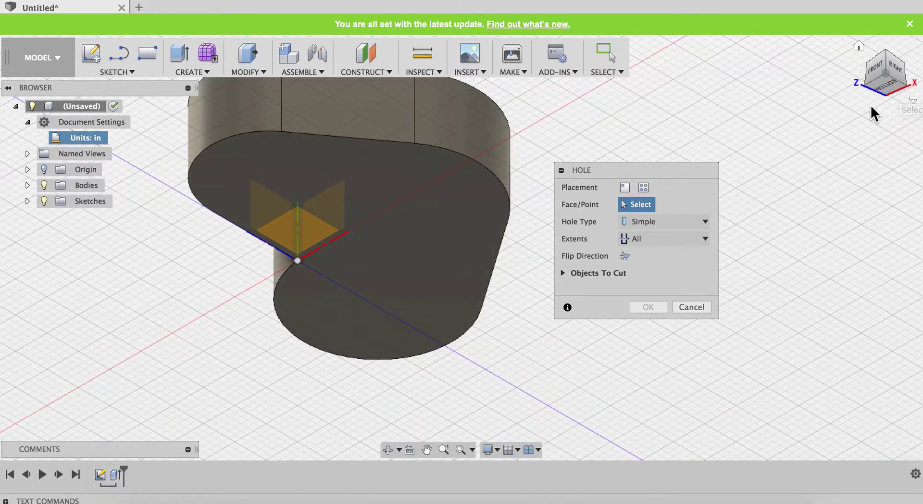
{"action": "left_click", "coordinate": [393, 302]}
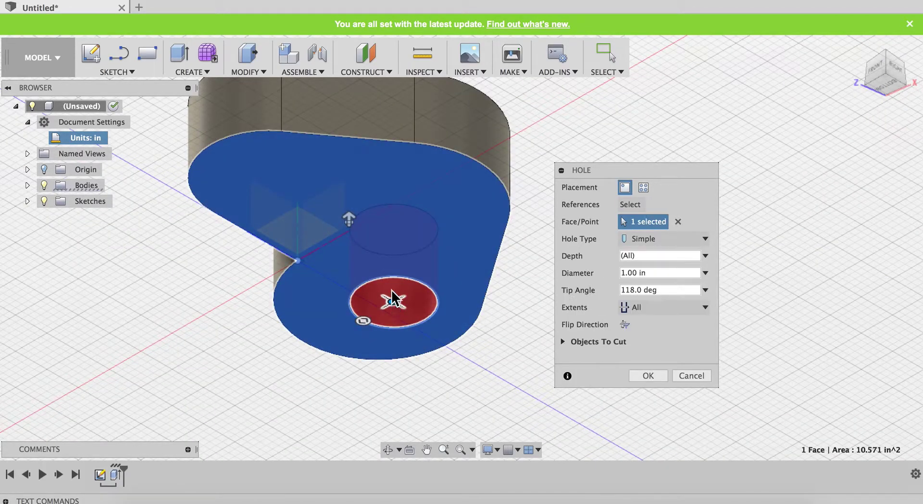
{"action": "left_click", "coordinate": [691, 375]}
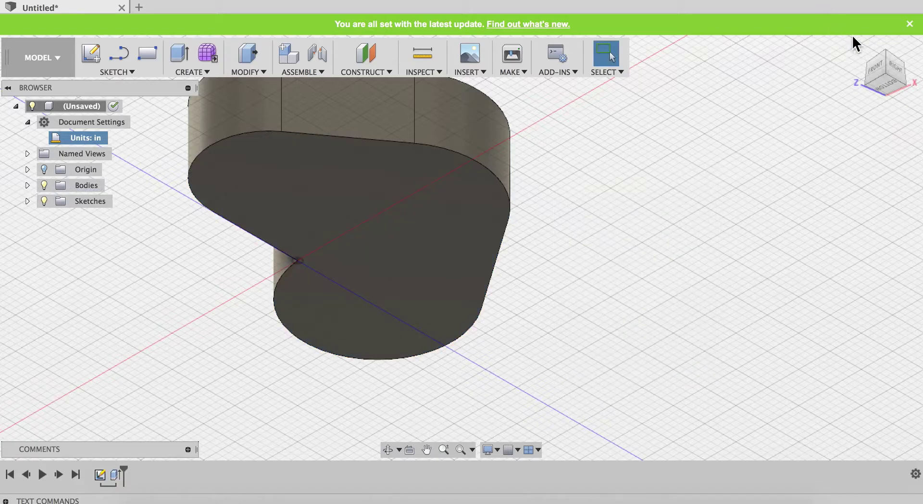
- Place a simple 1.00 in diameter hole on the body's top face, centred in the large rounded lobe beside the inner corner
{"action": "left_click", "coordinate": [888, 57]}
{"action": "right_click", "coordinate": [562, 190]}
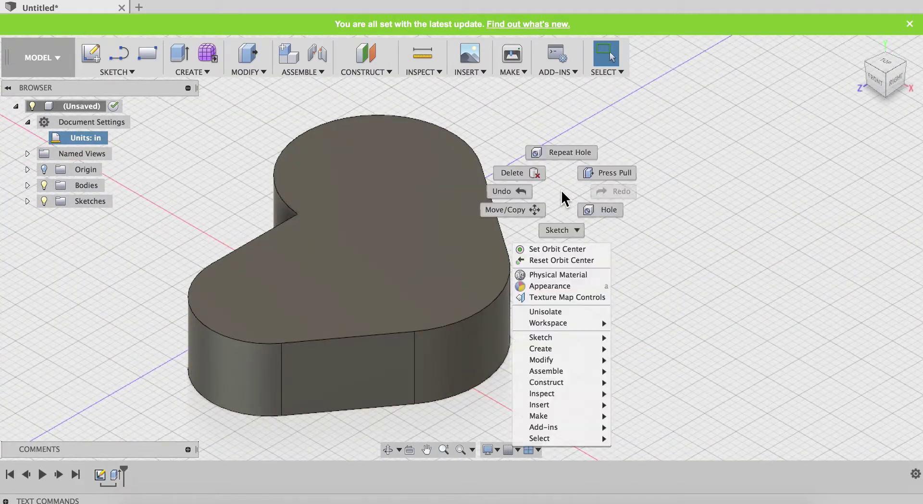
{"action": "left_click", "coordinate": [565, 154]}
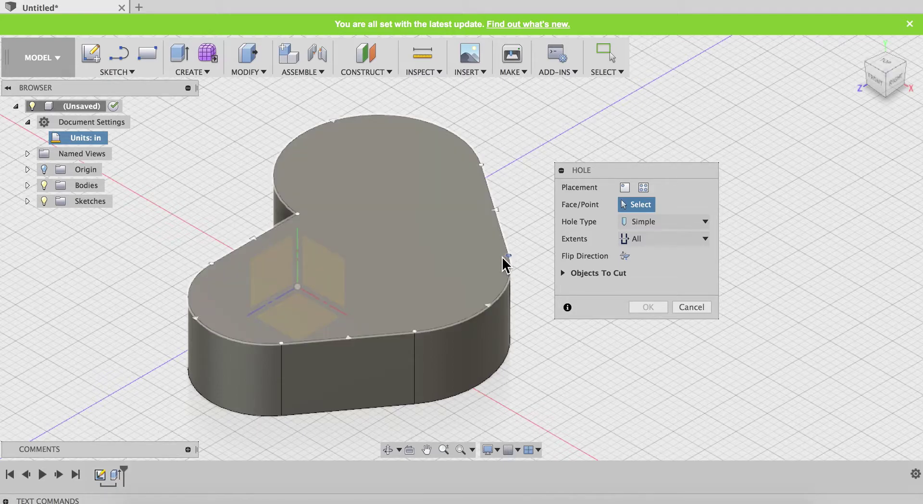
{"action": "left_click", "coordinate": [508, 255]}
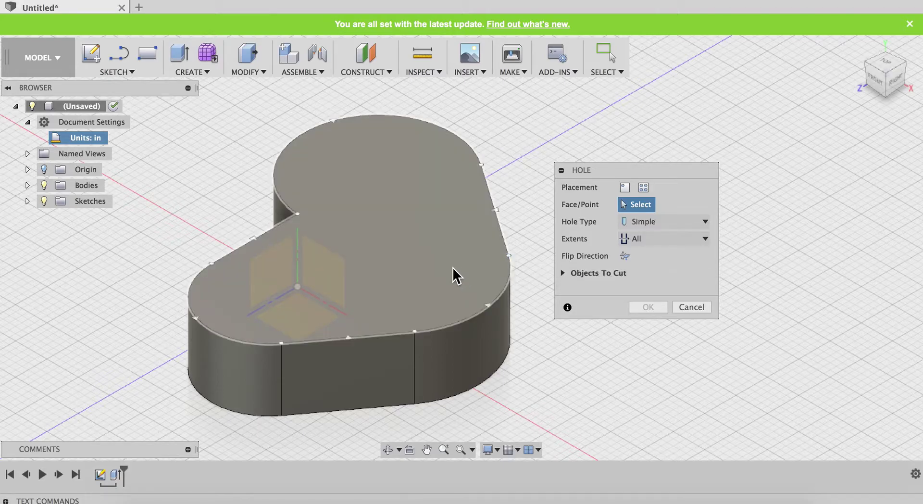
{"action": "left_click", "coordinate": [427, 236]}
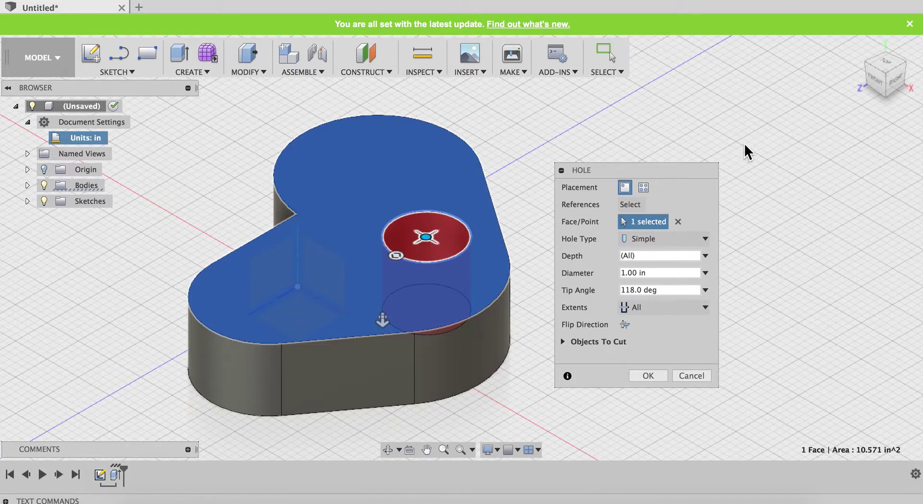
{"action": "left_click", "coordinate": [888, 67]}
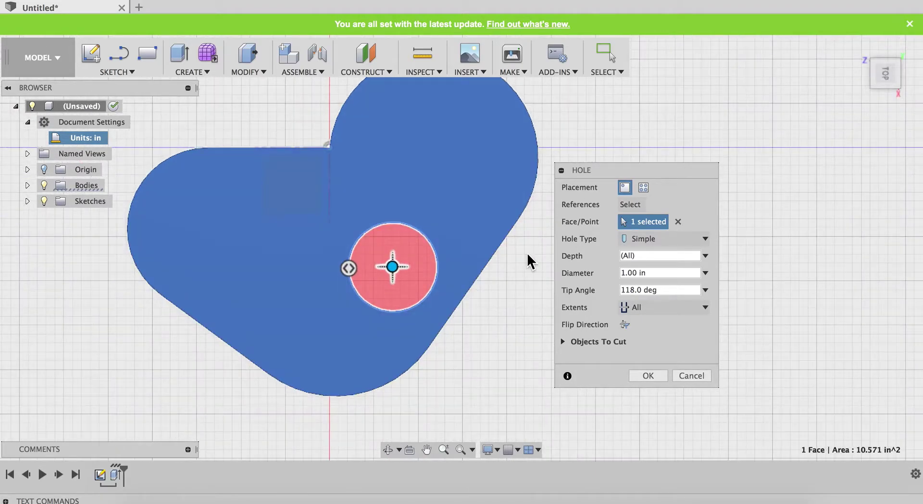
{"action": "left_click_drag", "start_coordinate": [279, 359], "coordinate": [320, 248]}
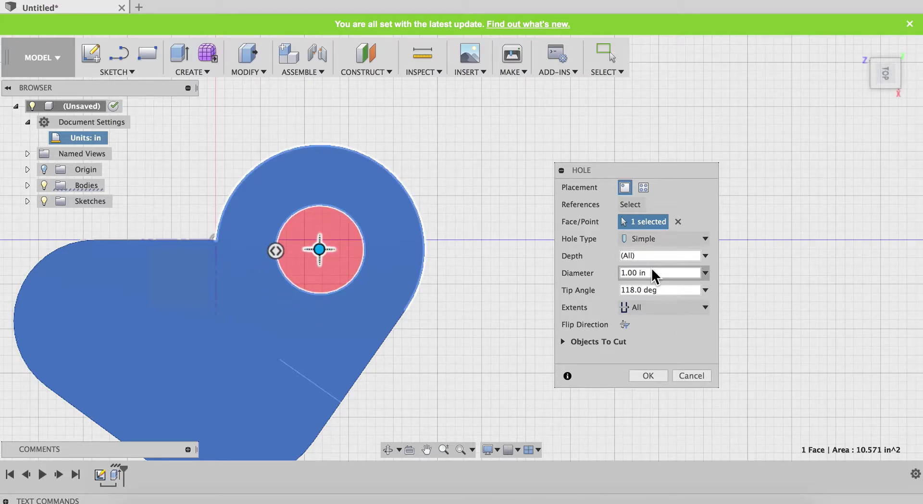
- Check the hole's extents, depth and objects-to-cut options, and create it through all of Body1
{"action": "left_click", "coordinate": [690, 305]}
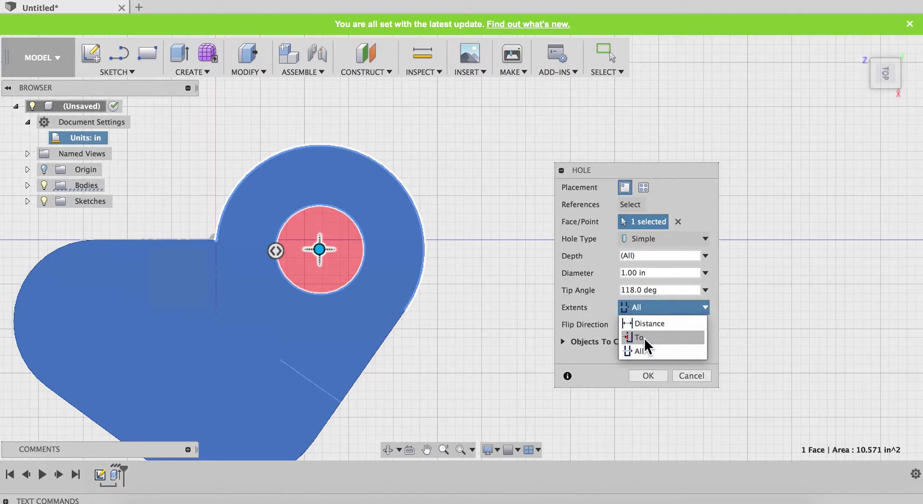
{"action": "left_click", "coordinate": [585, 287]}
{"action": "left_click", "coordinate": [638, 256]}
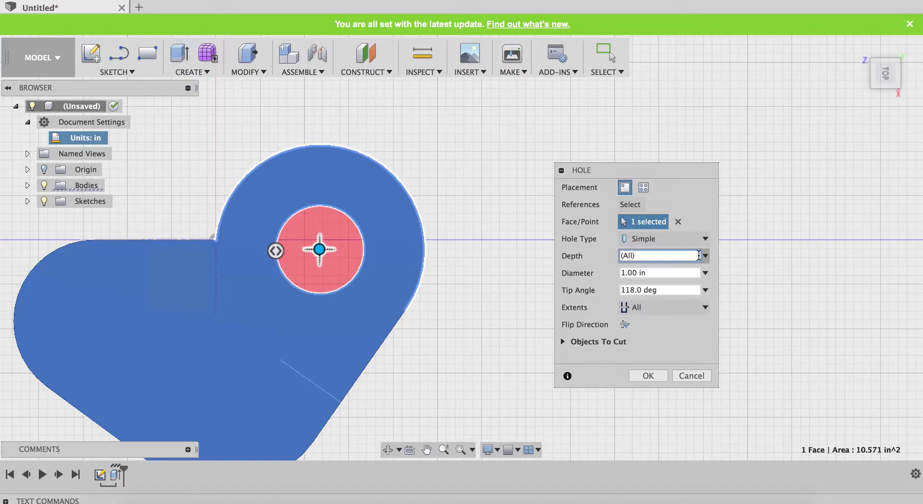
{"action": "left_click", "coordinate": [705, 256]}
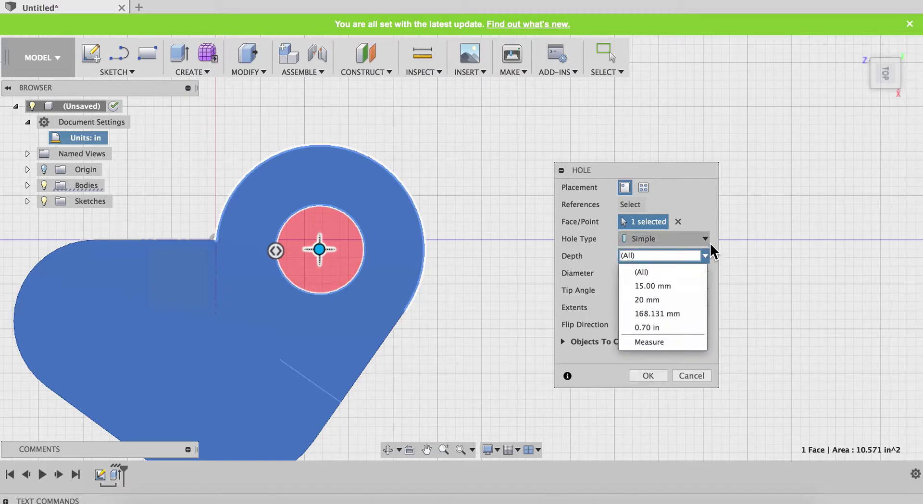
{"action": "left_click", "coordinate": [706, 255]}
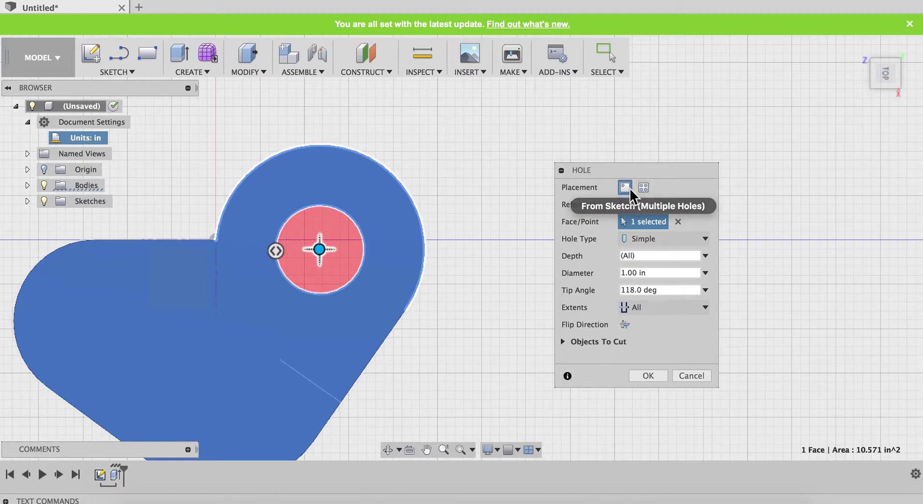
{"action": "left_click", "coordinate": [564, 342]}
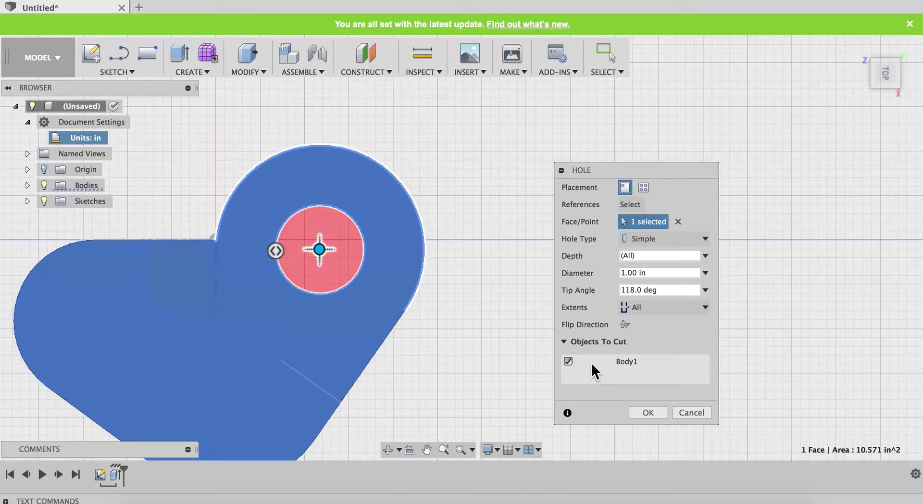
{"action": "left_click", "coordinate": [649, 413]}
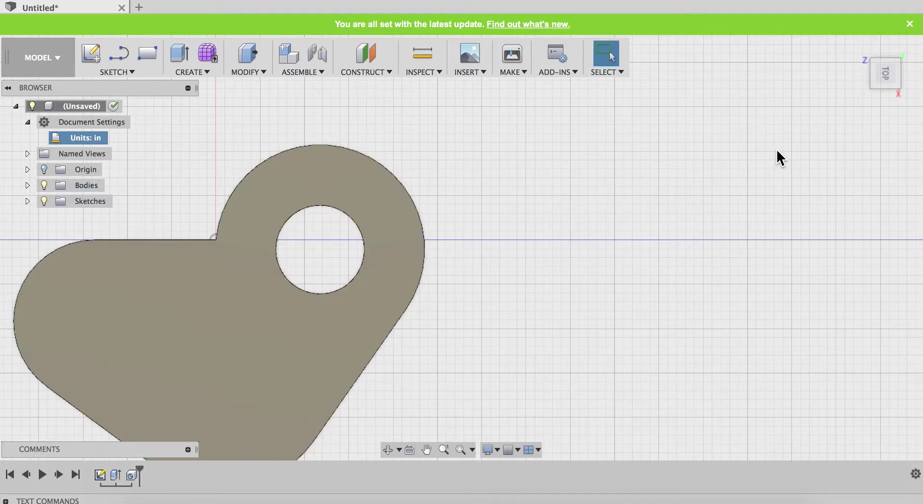
- Start an ANSI Unified Screw Thread on the hole's cylindrical inner face
{"action": "left_click", "coordinate": [860, 47]}
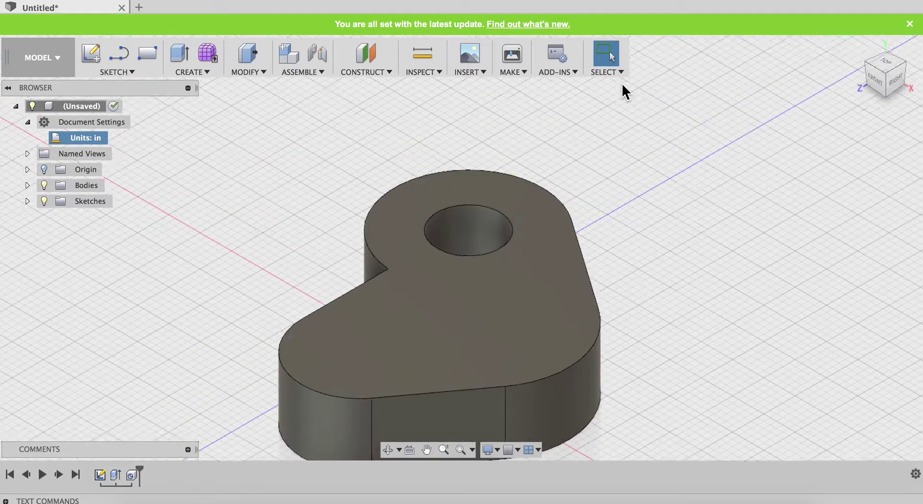
{"action": "scroll", "coordinate": [550, 227], "scroll_direction": "up", "scroll_amount": 5}
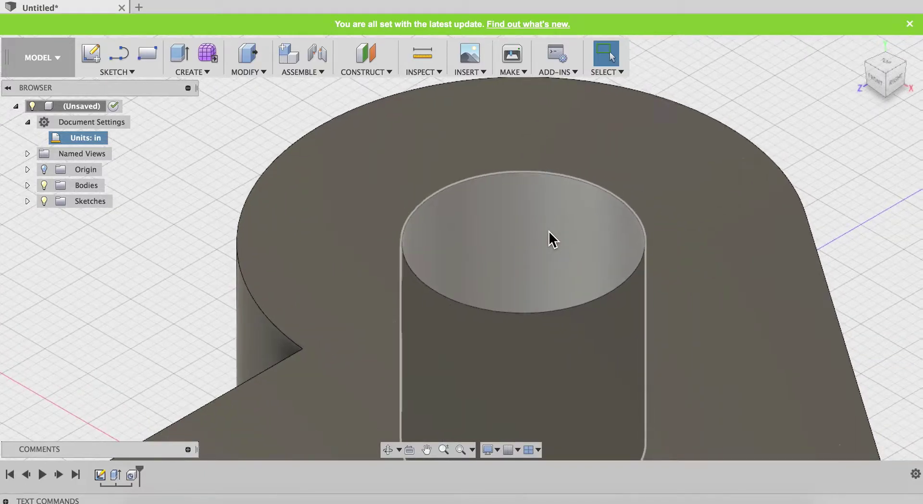
{"action": "left_click", "coordinate": [193, 72]}
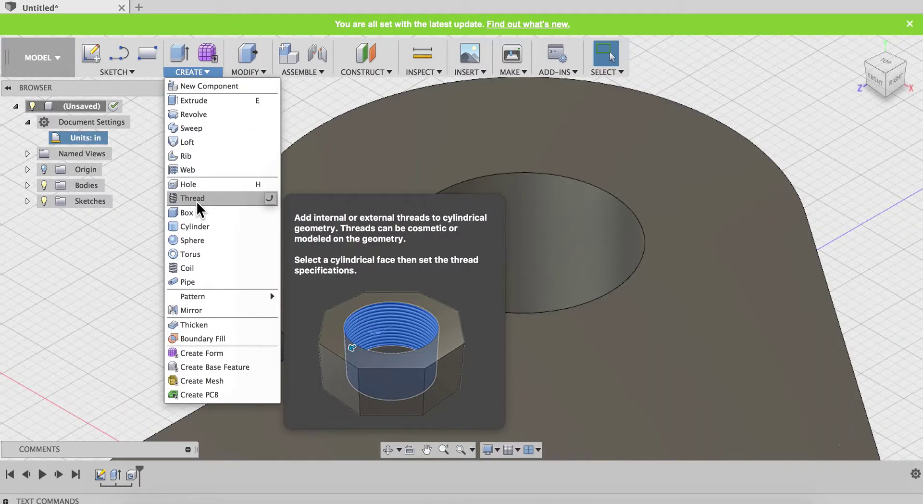
{"action": "left_click", "coordinate": [196, 201]}
{"action": "middle_click_drag", "start_coordinate": [362, 195], "coordinate": [717, 268], "text": "shift"}
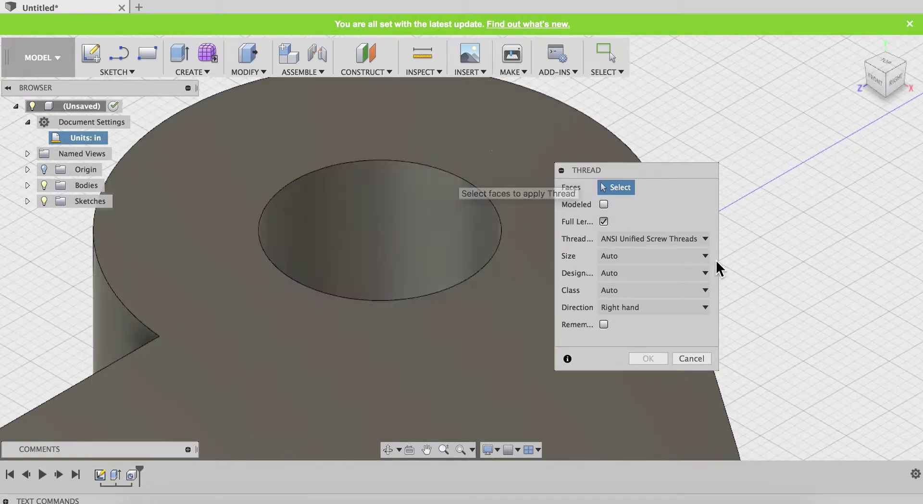
{"action": "left_click_drag", "start_coordinate": [672, 171], "coordinate": [827, 140]}
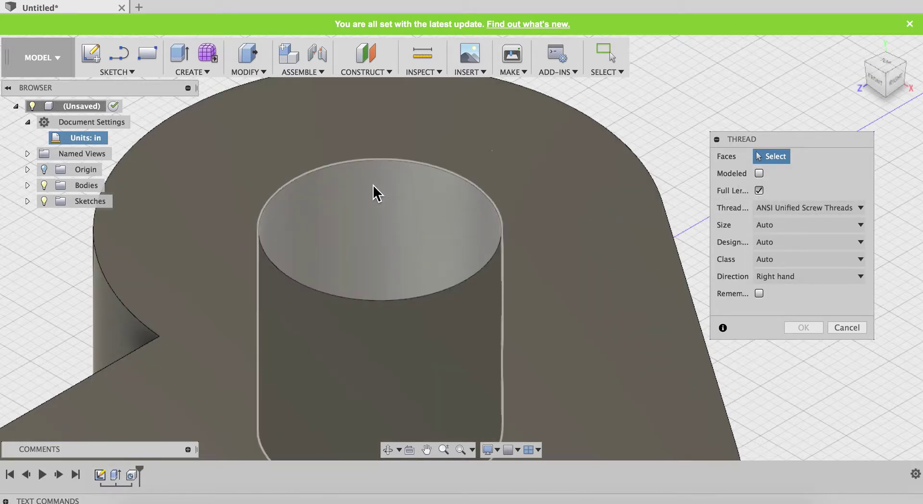
{"action": "left_click", "coordinate": [345, 193]}
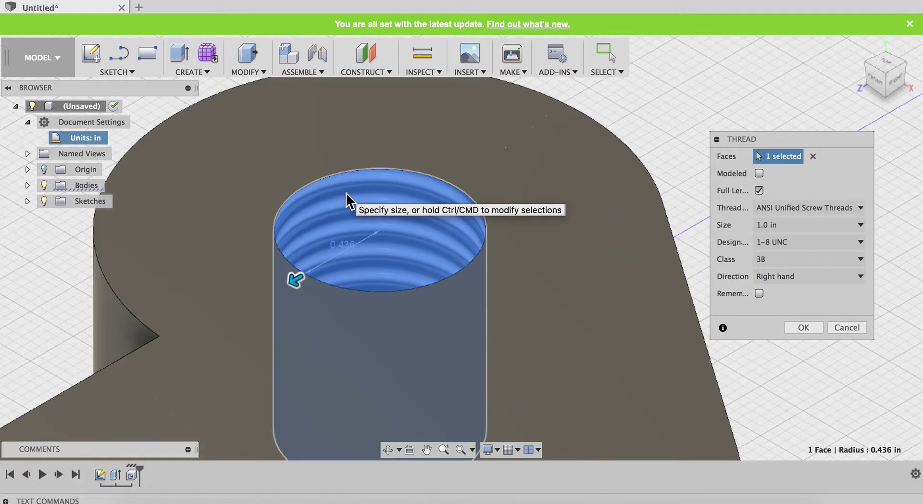
- Set the thread's designation to 1-14 UNS and check the class options, keeping 3B
{"action": "left_click", "coordinate": [784, 243]}
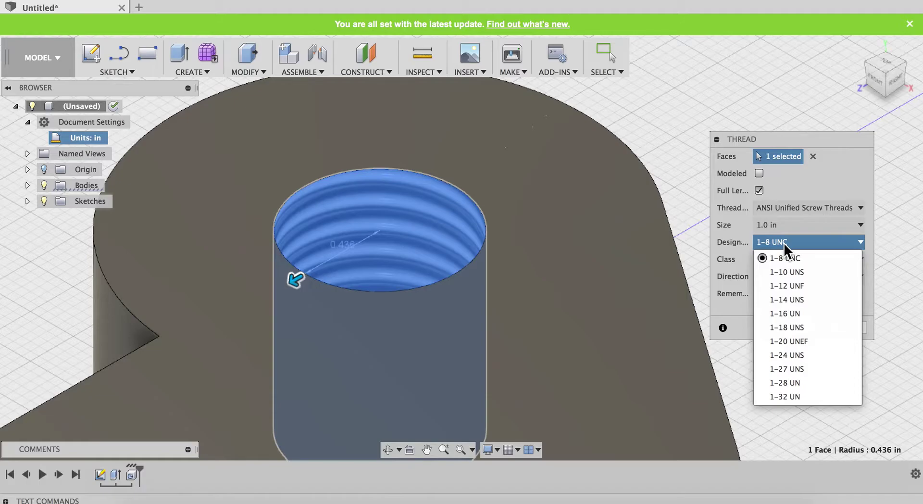
{"action": "left_click", "coordinate": [787, 300]}
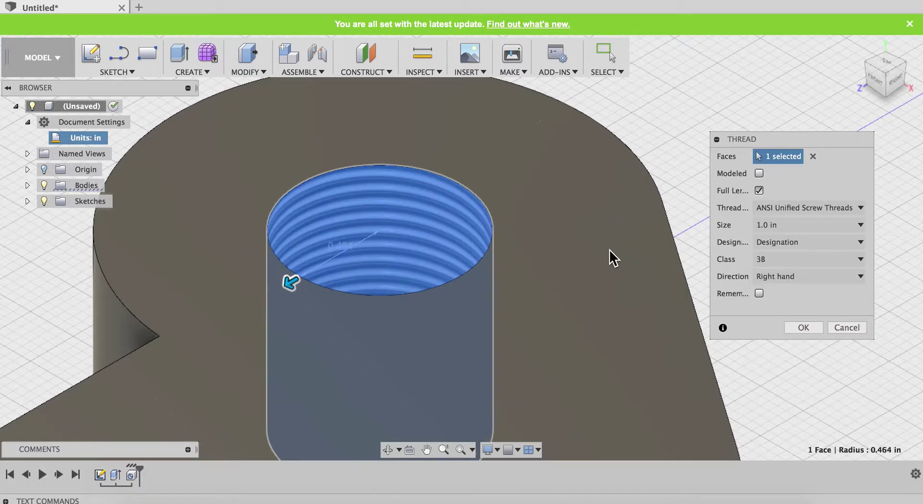
{"action": "left_click", "coordinate": [784, 258]}
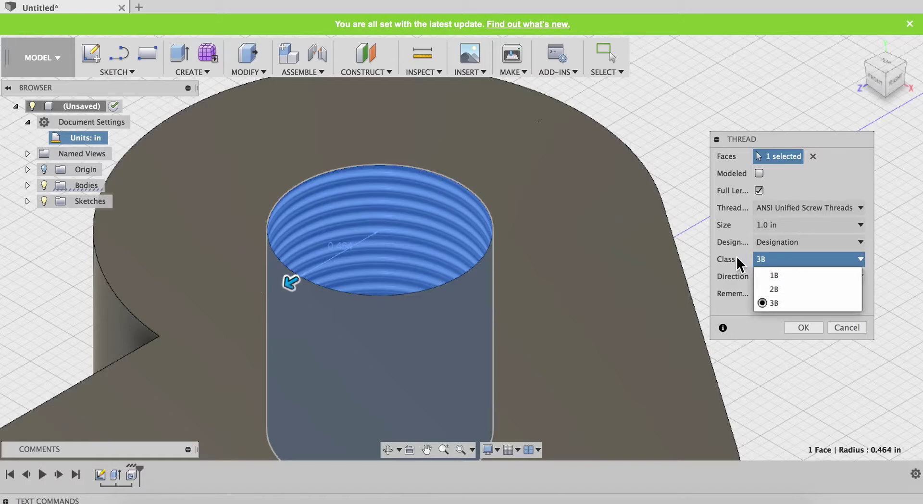
{"action": "left_click", "coordinate": [739, 260]}
- Try the 1-32 UN designation on the thread and switch back to 1-14 UNS
{"action": "left_click", "coordinate": [774, 242]}
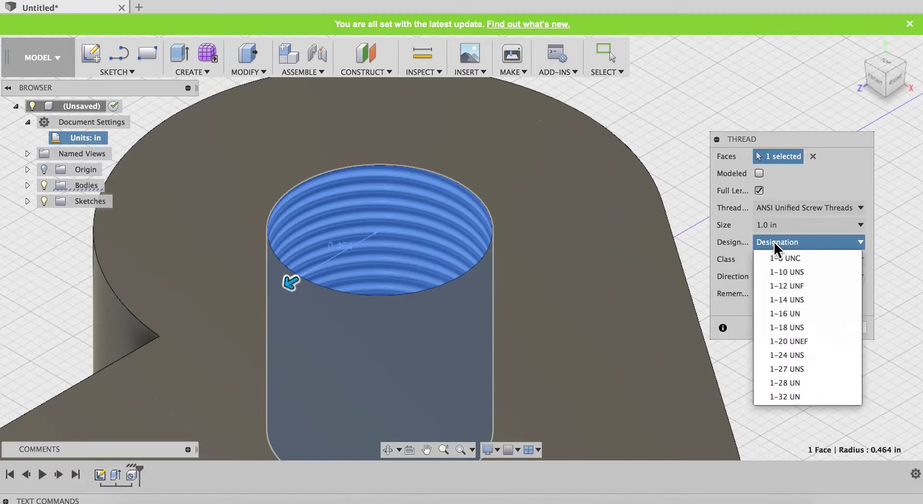
{"action": "left_click", "coordinate": [791, 397]}
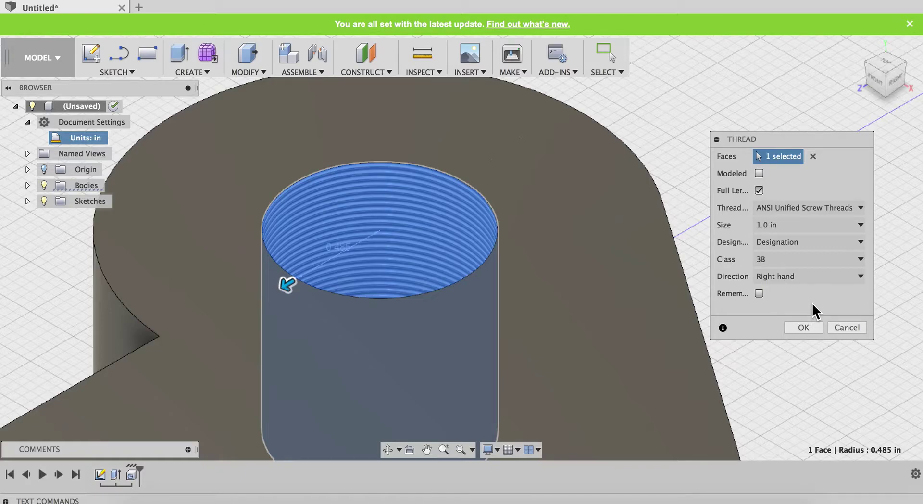
{"action": "left_click", "coordinate": [792, 242]}
{"action": "left_click", "coordinate": [789, 300]}
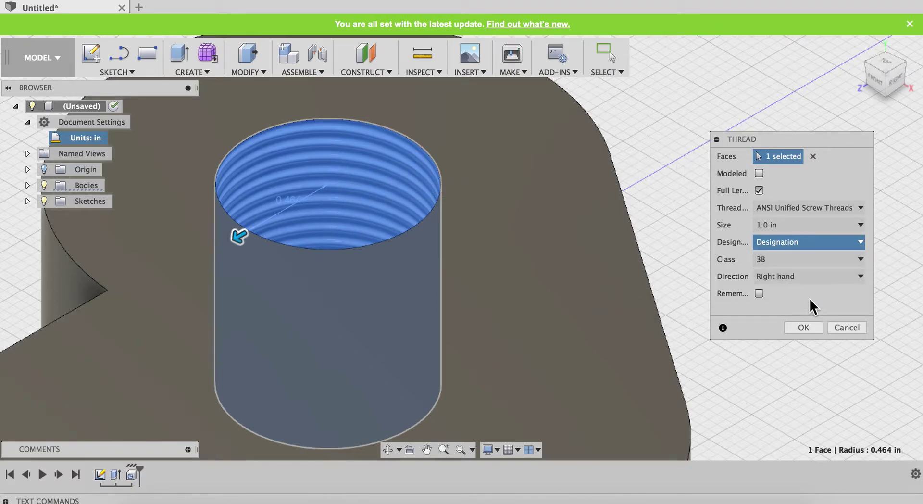
- Try a partial-length right-hand thread with about 0.266 in offset, 0.44 in length and 1.125 in size, and cancel it
{"action": "left_click", "coordinate": [792, 279]}
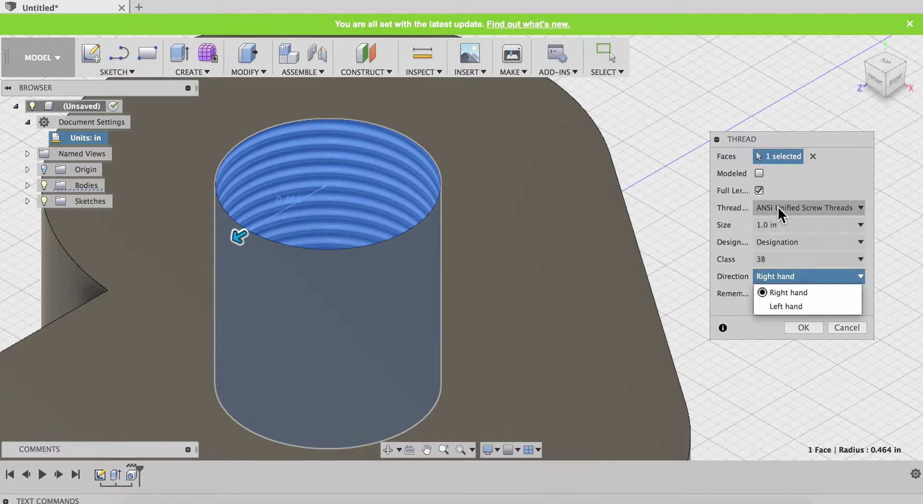
{"action": "left_click", "coordinate": [760, 190]}
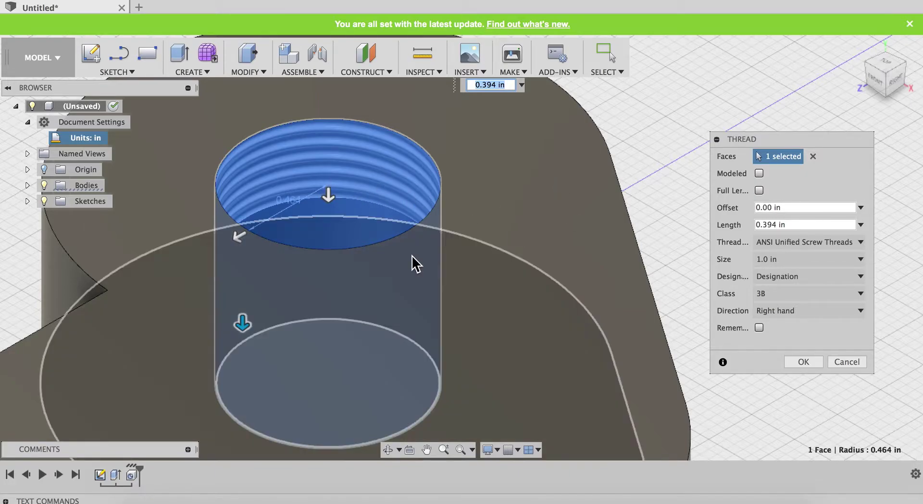
{"action": "left_click_drag", "start_coordinate": [244, 323], "coordinate": [261, 372]}
{"action": "left_click_drag", "start_coordinate": [328, 198], "coordinate": [329, 224]}
{"action": "left_click_drag", "start_coordinate": [245, 412], "coordinate": [254, 371]}
{"action": "left_click_drag", "start_coordinate": [329, 224], "coordinate": [324, 252]}
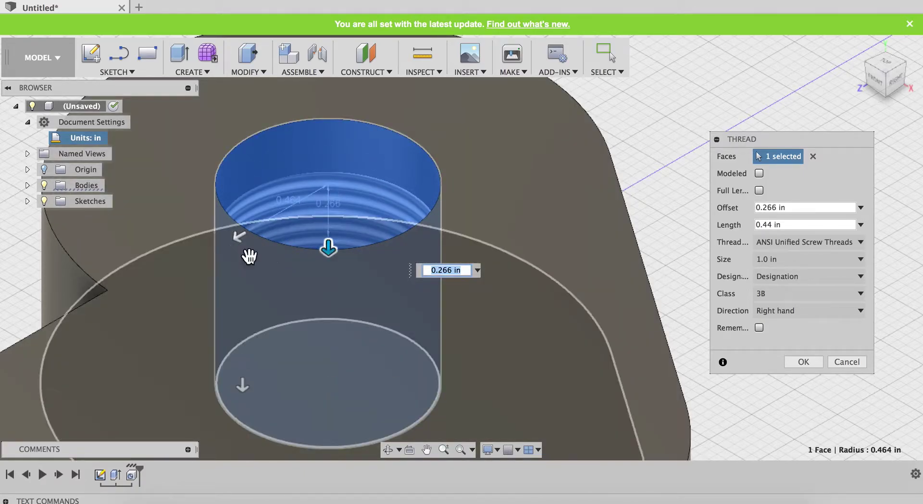
{"action": "mouse_move", "coordinate": [239, 238]}
{"action": "left_mouse_down"}
{"action": "mouse_move", "coordinate": [268, 222]}
{"action": "mouse_move", "coordinate": [225, 251]}
{"action": "mouse_move", "coordinate": [251, 240]}
{"action": "mouse_move", "coordinate": [239, 249]}
{"action": "left_mouse_up"}
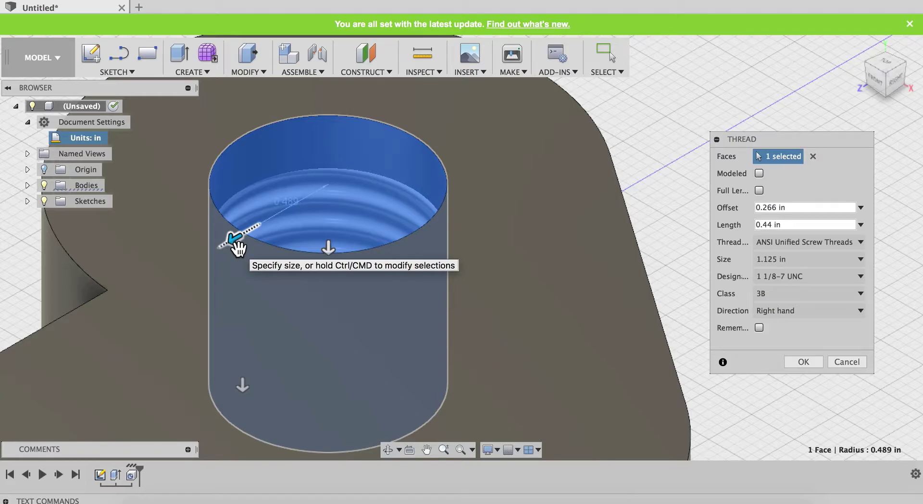
{"action": "left_click", "coordinate": [842, 363]}
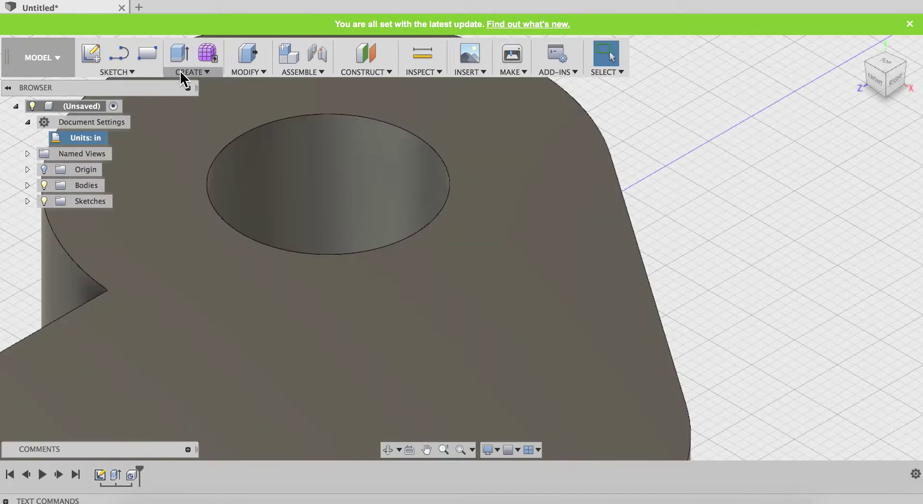
- Start a new ANSI Unified Screw Thread on the hole's inner face, picking it from the underside of the body
{"action": "left_click", "coordinate": [185, 73]}
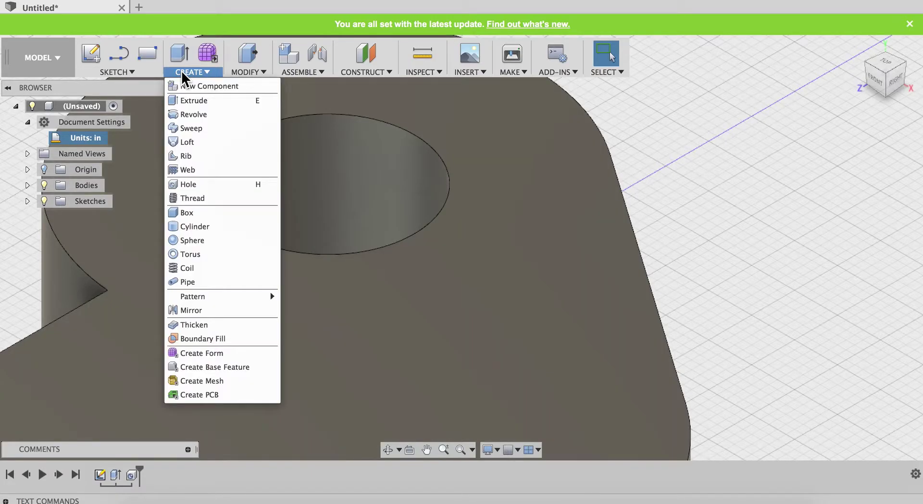
{"action": "left_click", "coordinate": [192, 197]}
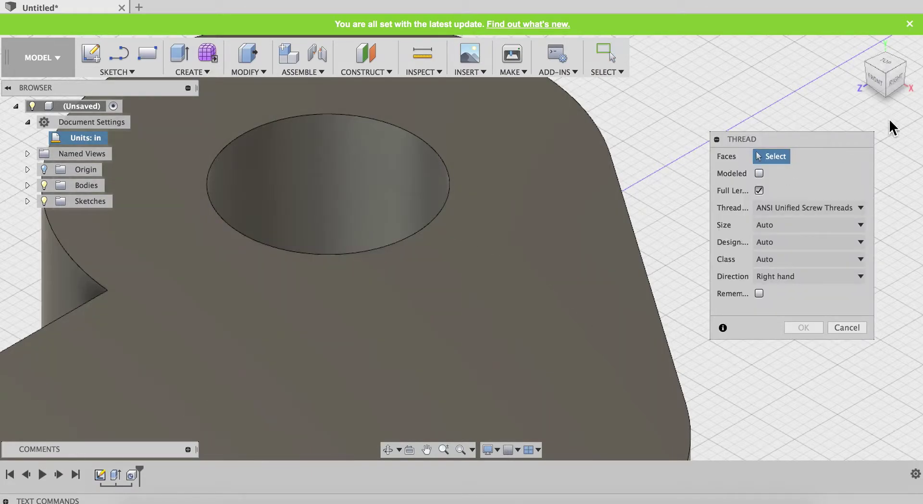
{"action": "left_click_drag", "start_coordinate": [887, 99], "coordinate": [556, 317]}
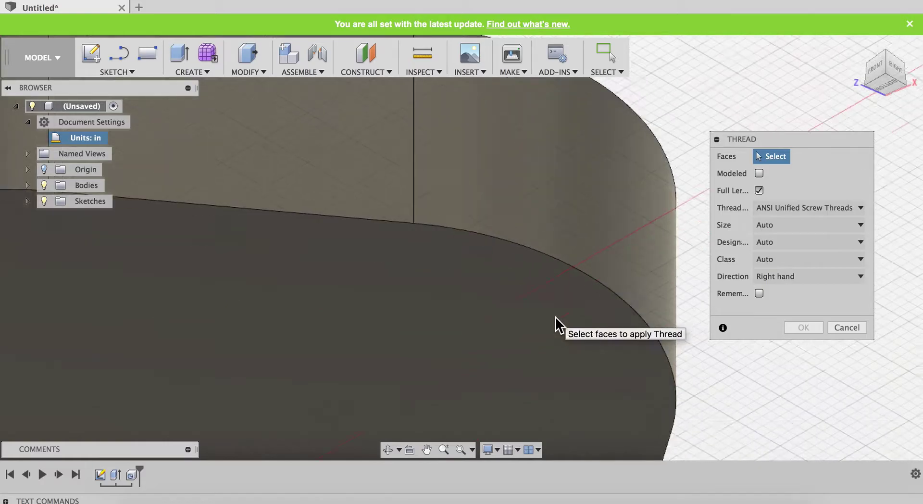
{"action": "scroll", "coordinate": [556, 316], "scroll_direction": "down", "scroll_amount": 6}
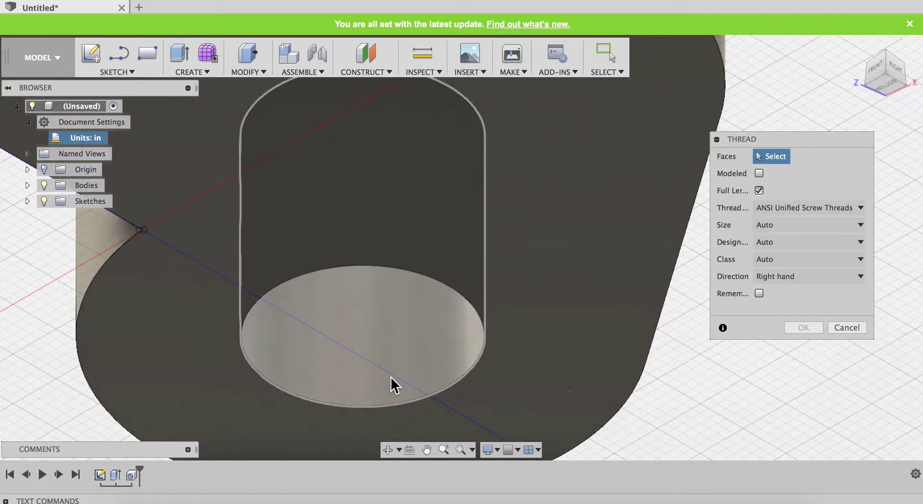
{"action": "left_click", "coordinate": [392, 385]}
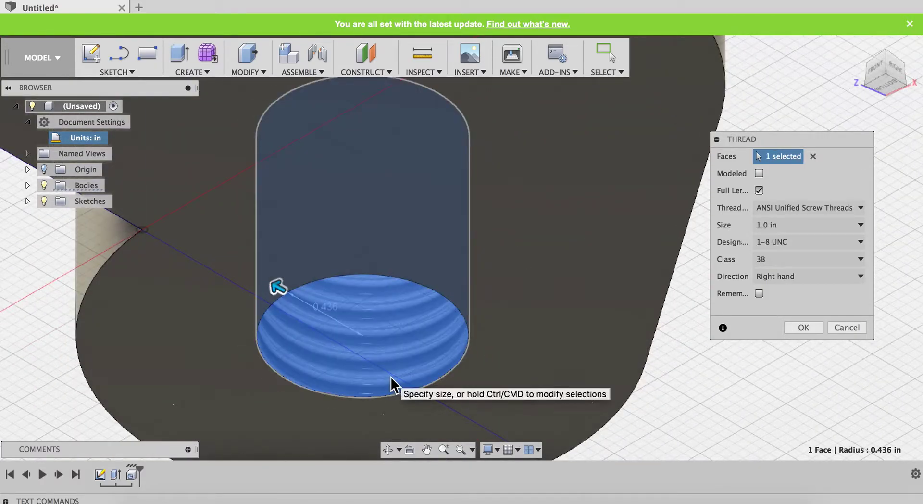
- Try a partial-length thread with 0.00 in offset and about 0.487 in length from the hole's underside, and cancel it
{"action": "left_click", "coordinate": [759, 190]}
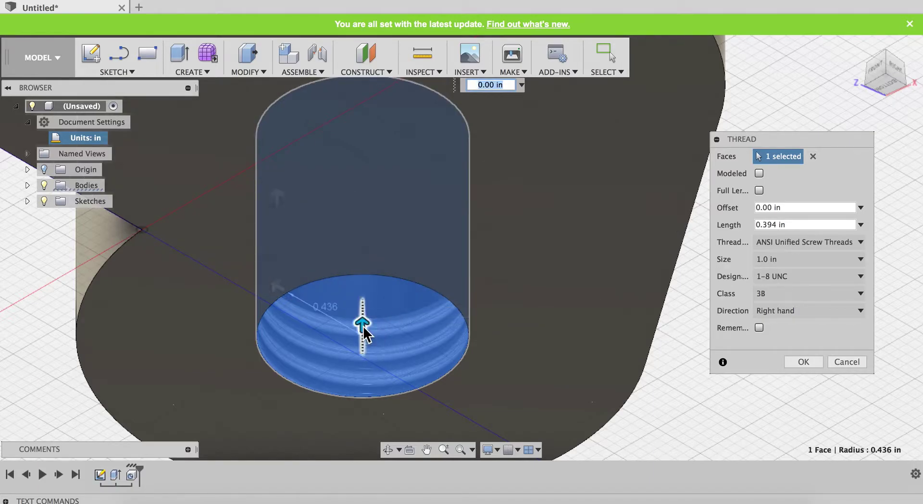
{"action": "mouse_move", "coordinate": [364, 332]}
{"action": "left_mouse_down"}
{"action": "mouse_move", "coordinate": [365, 294]}
{"action": "mouse_move", "coordinate": [367, 339]}
{"action": "left_mouse_up"}
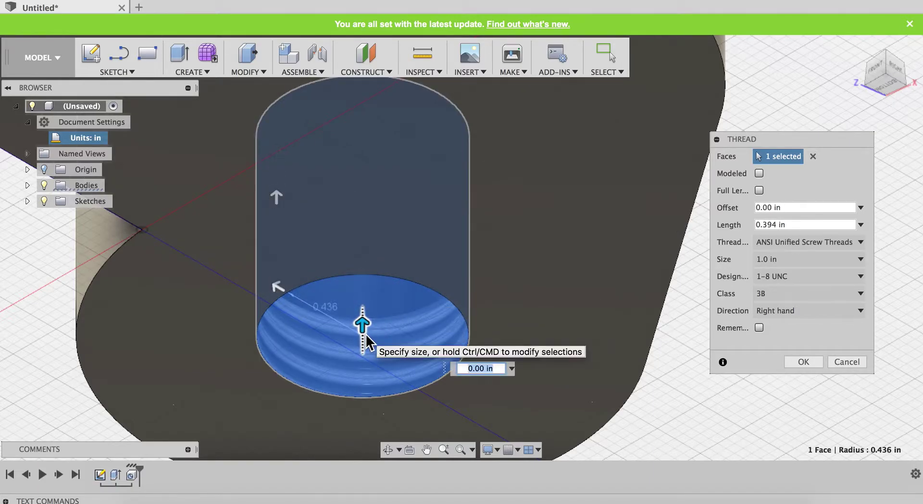
{"action": "left_click_drag", "start_coordinate": [279, 199], "coordinate": [296, 177]}
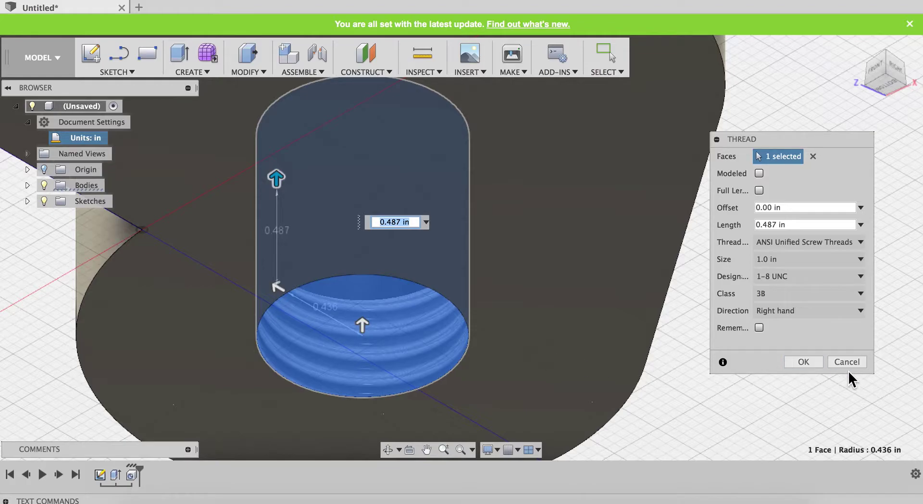
{"action": "left_click", "coordinate": [840, 359]}
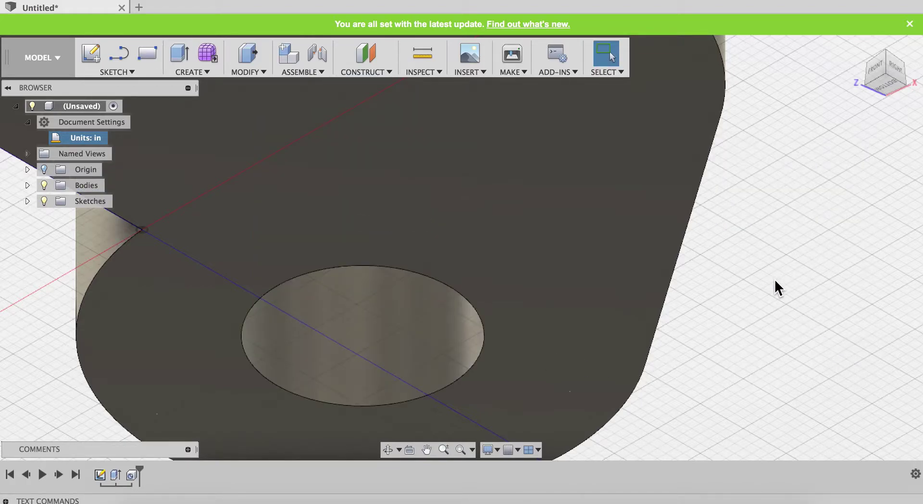